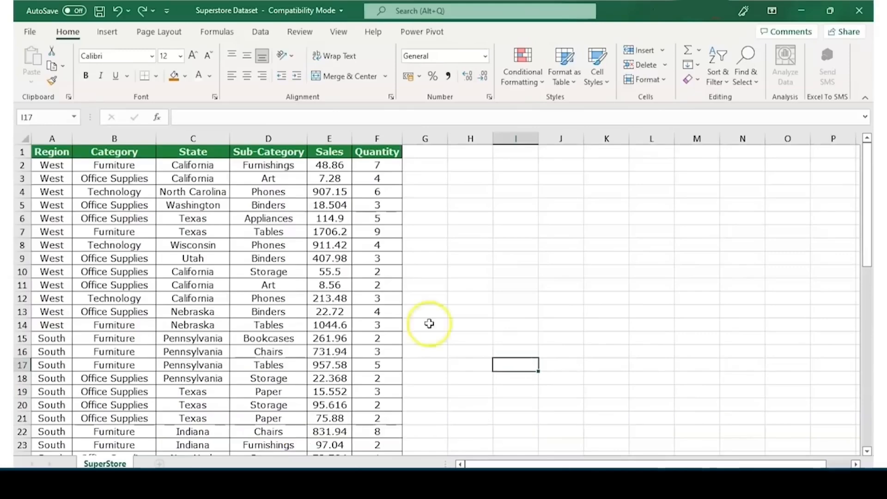
Insert a PivotTable from the SuperStore data range A1:F56 on a new worksheet
{"action": "left_click", "coordinate": [257, 232]}
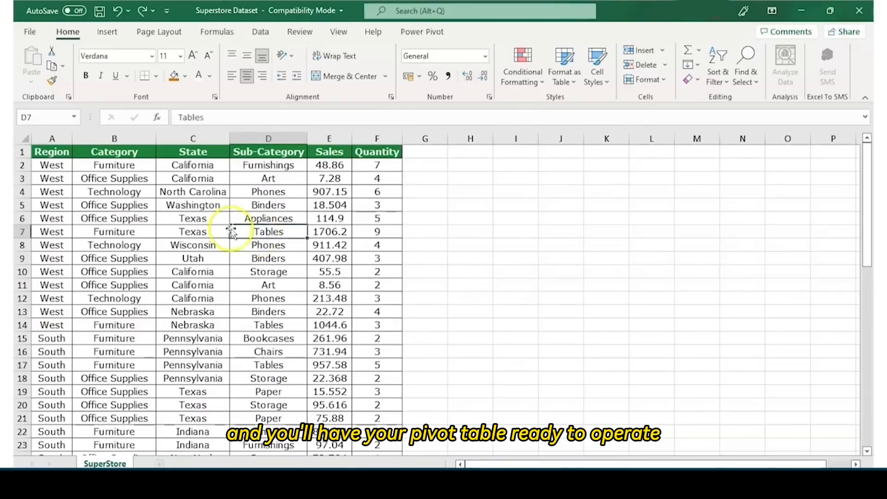
{"action": "left_click", "coordinate": [86, 241]}
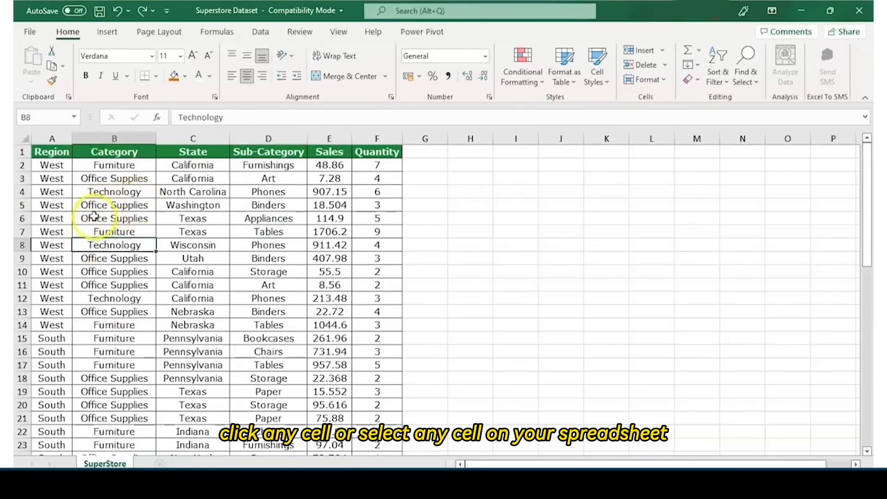
{"action": "left_click", "coordinate": [116, 32]}
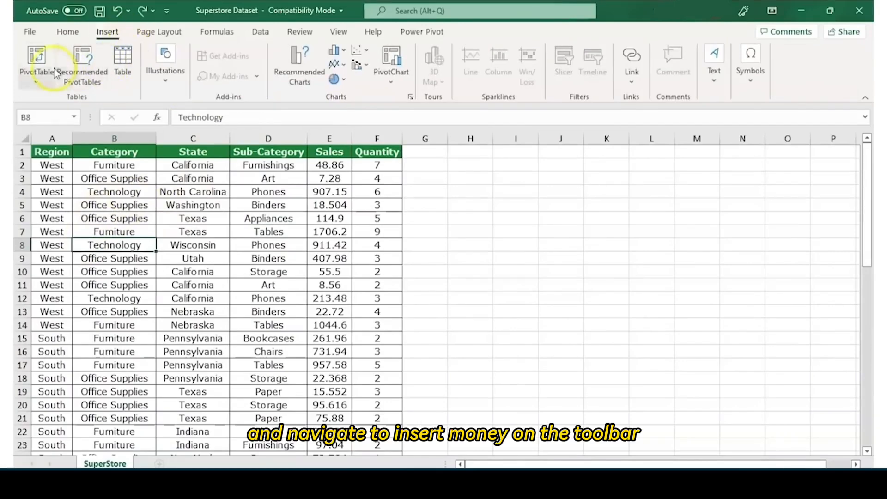
{"action": "left_click", "coordinate": [33, 60]}
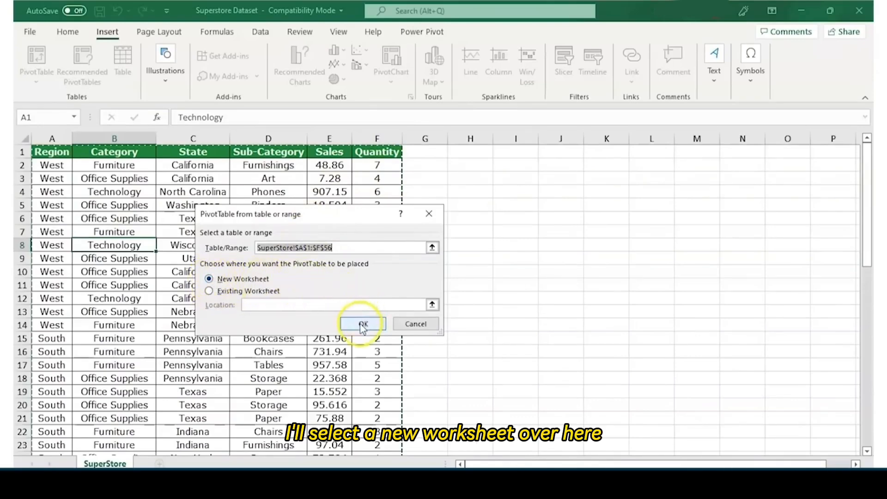
{"action": "left_click", "coordinate": [363, 325]}
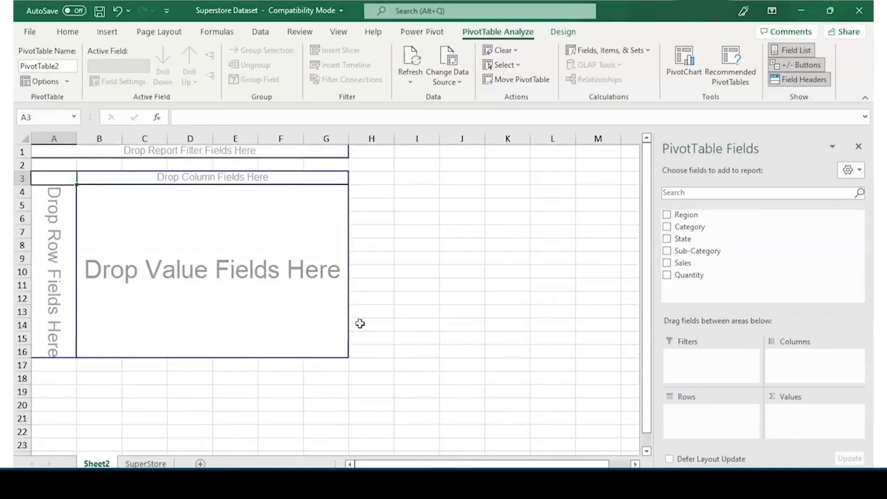
Lay out the PivotTable with Region as rows, Category as columns and the sum of Sales as values
{"action": "left_click", "coordinate": [145, 463]}
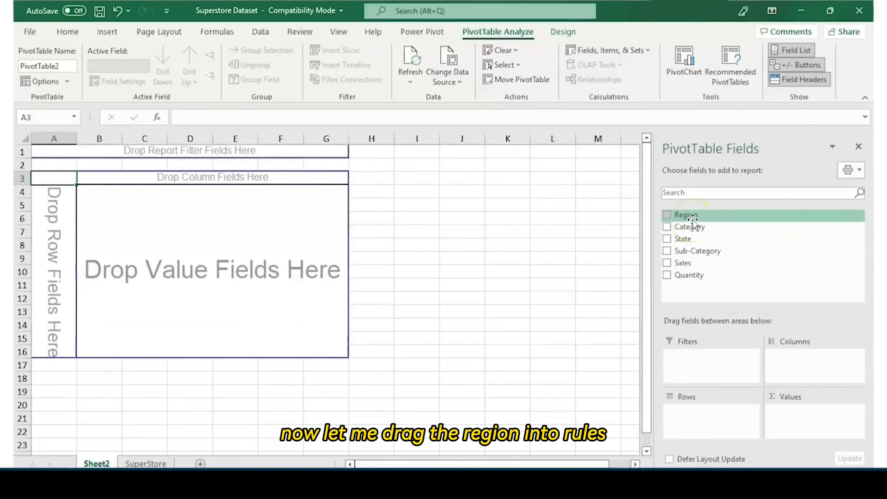
{"action": "left_click_drag", "start_coordinate": [692, 221], "coordinate": [695, 411]}
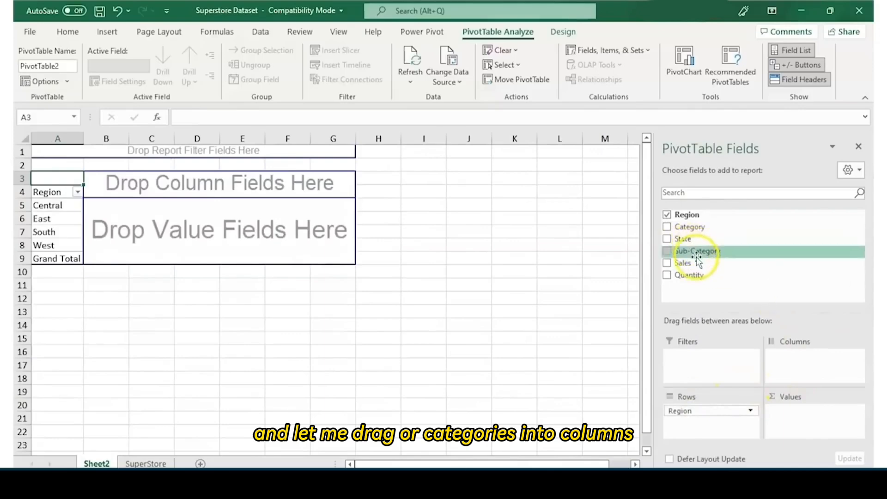
{"action": "left_click_drag", "start_coordinate": [688, 231], "coordinate": [802, 348]}
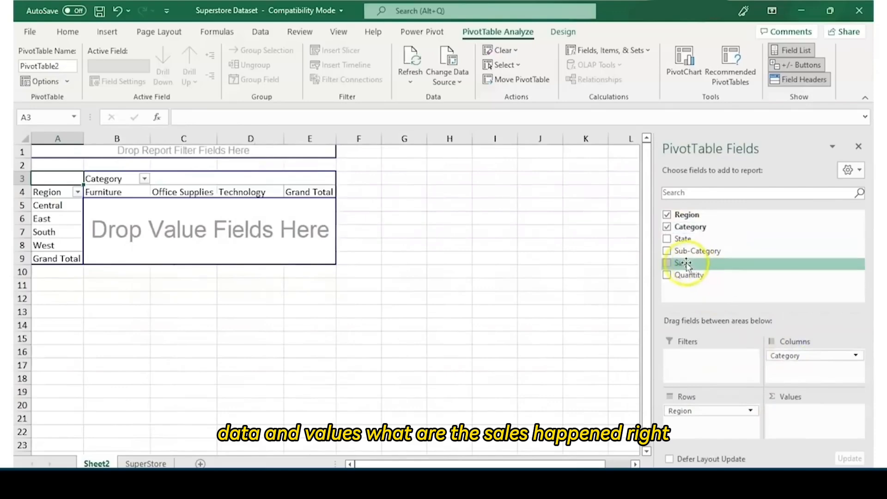
{"action": "left_click_drag", "start_coordinate": [685, 263], "coordinate": [782, 411]}
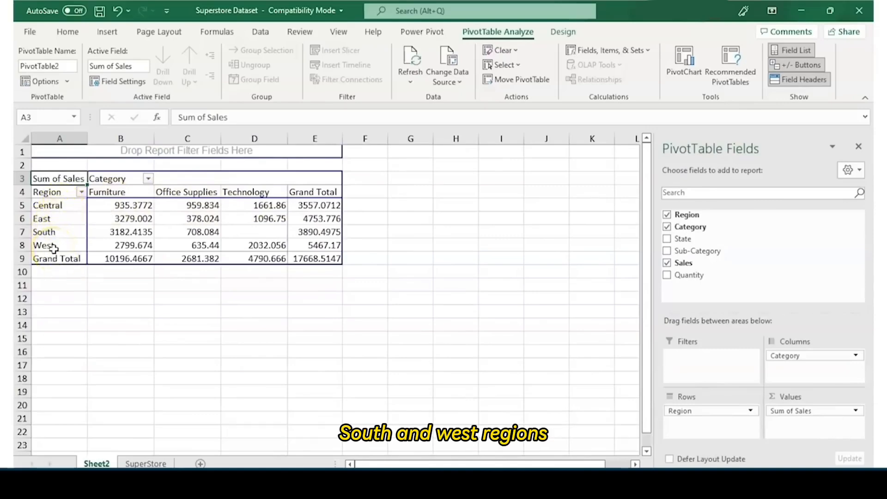
{"action": "left_click", "coordinate": [336, 277]}
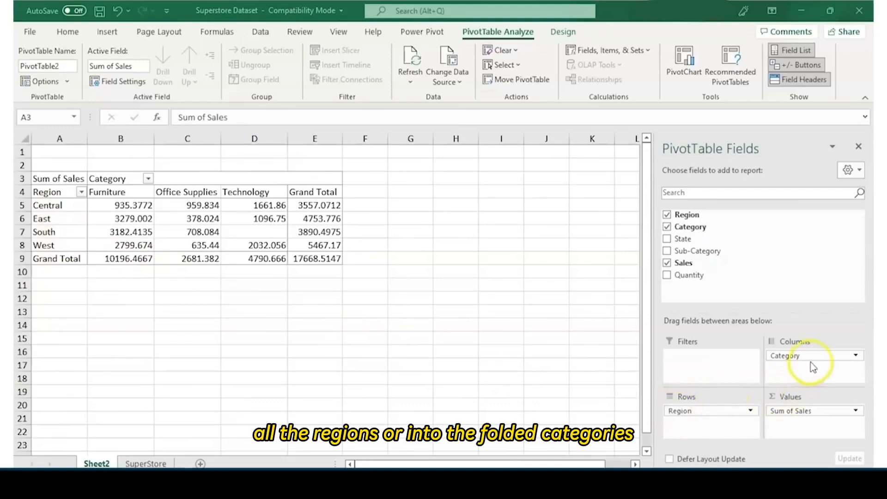
Move Category from the columns to the report filters and filter it to Furniture only
{"action": "left_click_drag", "start_coordinate": [814, 360], "coordinate": [724, 364]}
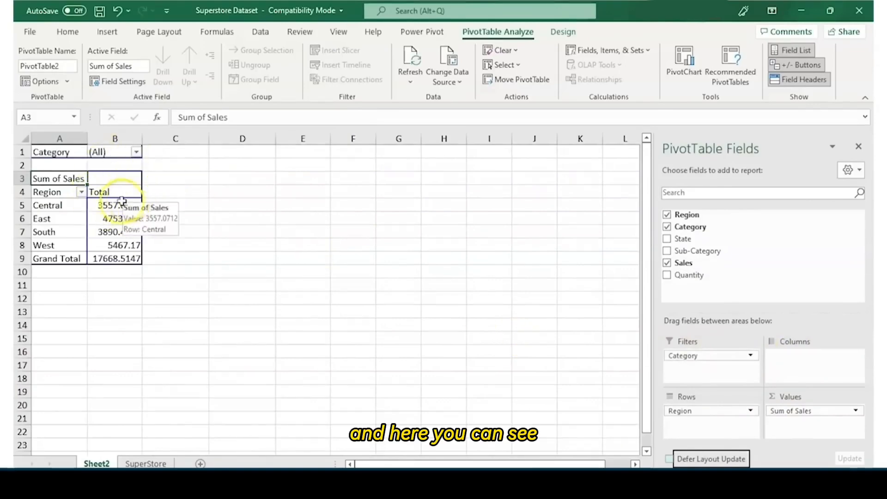
{"action": "left_click", "coordinate": [136, 153]}
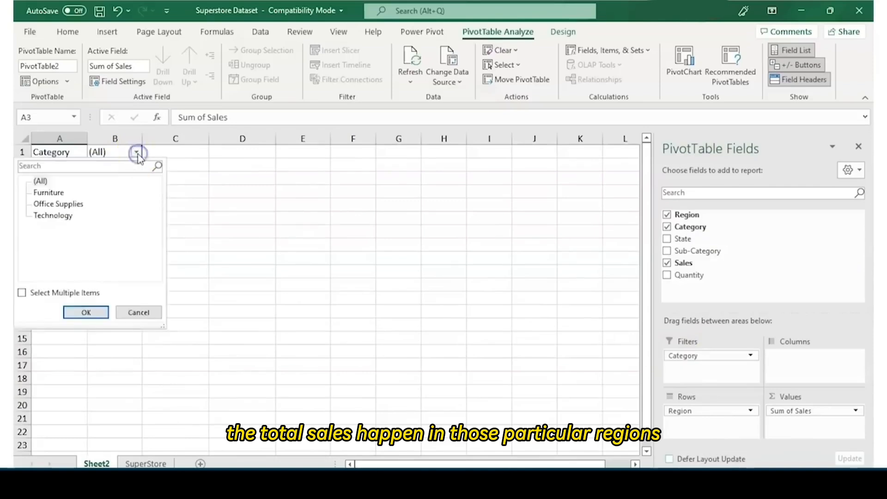
{"action": "left_click", "coordinate": [22, 294]}
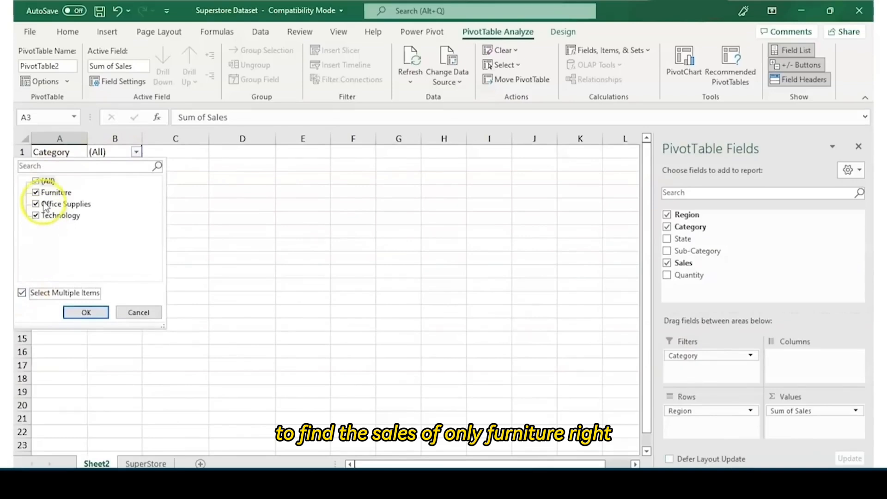
{"action": "left_click", "coordinate": [37, 181]}
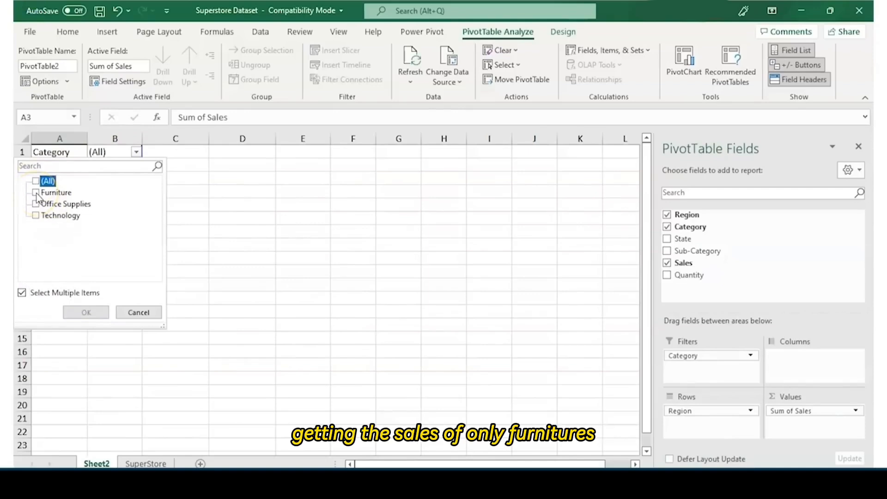
{"action": "left_click", "coordinate": [36, 193]}
{"action": "left_click", "coordinate": [86, 312]}
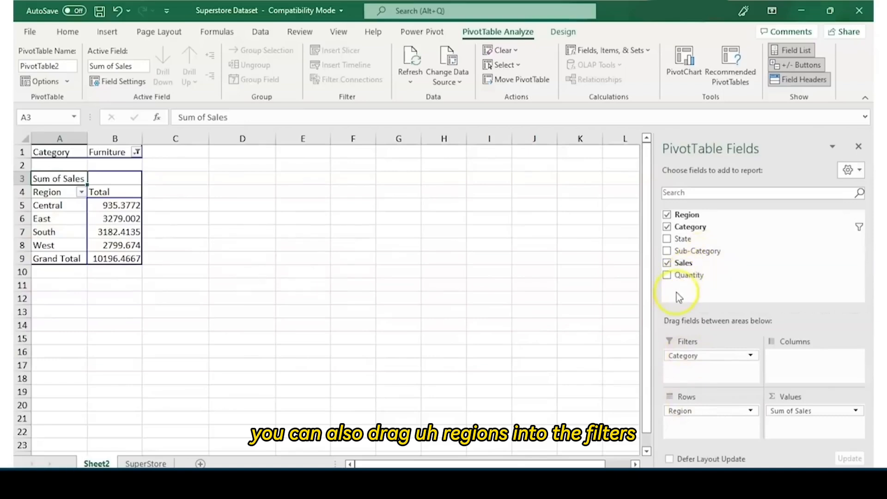
Move Region to the report filters and filter it to Central only
{"action": "left_click_drag", "start_coordinate": [700, 217], "coordinate": [701, 367]}
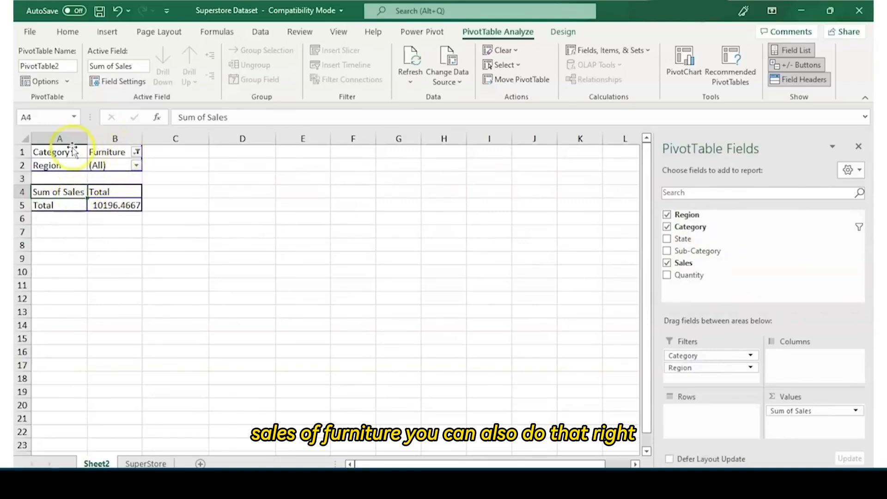
{"action": "left_click", "coordinate": [137, 152]}
{"action": "left_click", "coordinate": [235, 197]}
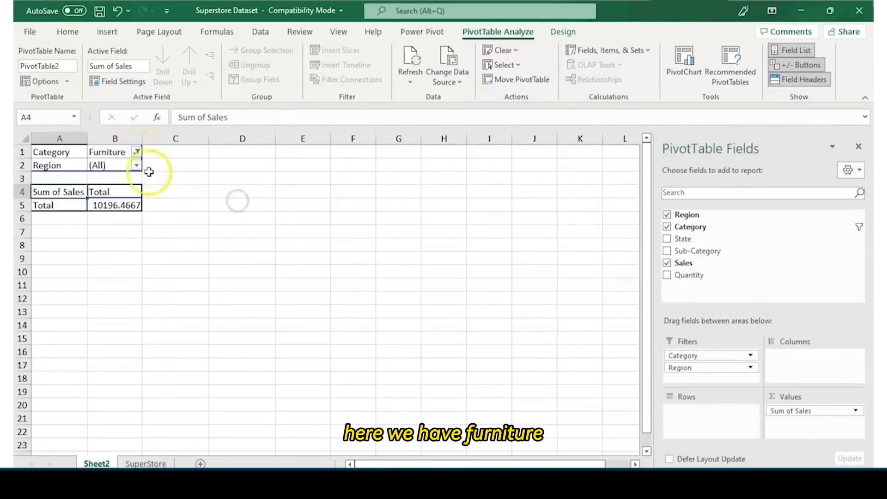
{"action": "left_click", "coordinate": [136, 166]}
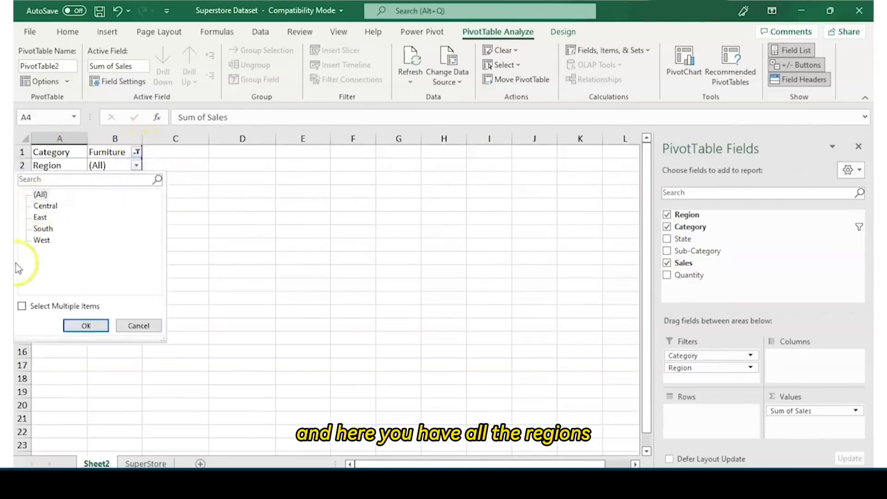
{"action": "left_click", "coordinate": [22, 307]}
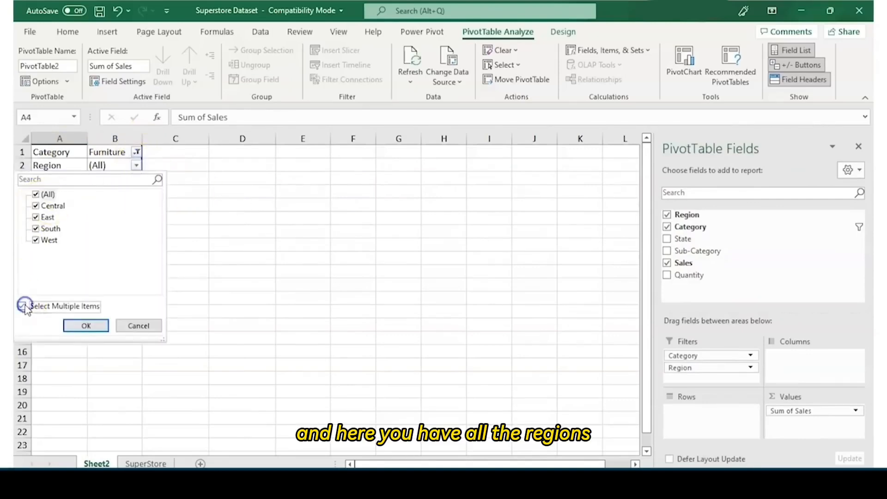
{"action": "left_click", "coordinate": [36, 195]}
{"action": "left_click", "coordinate": [36, 206]}
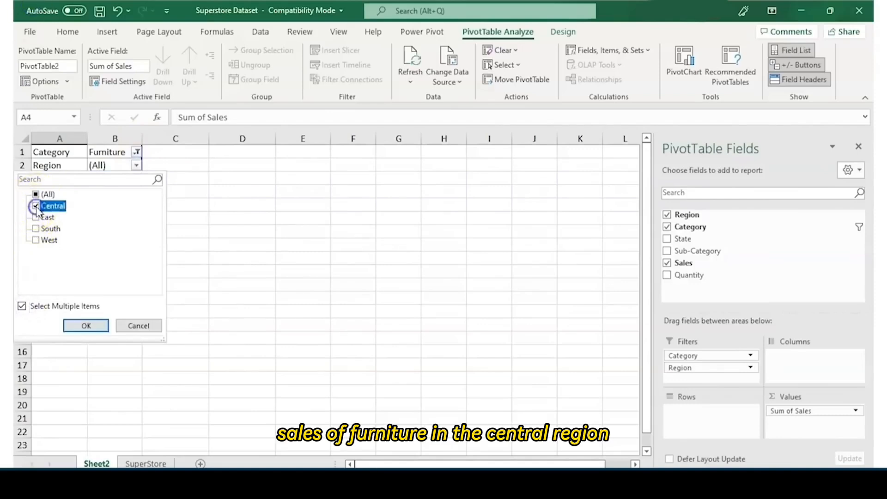
{"action": "left_click", "coordinate": [75, 326]}
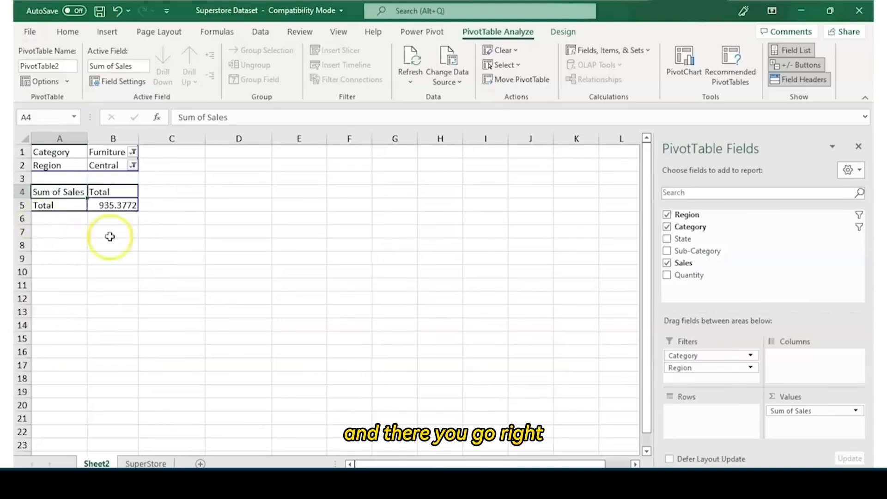
Remove the Region field from the report filters
{"action": "left_click", "coordinate": [689, 369]}
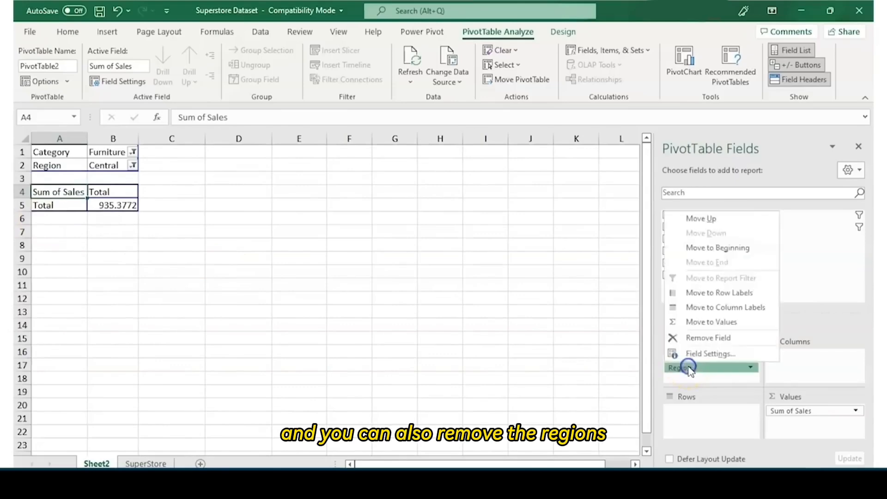
{"action": "left_click", "coordinate": [825, 274]}
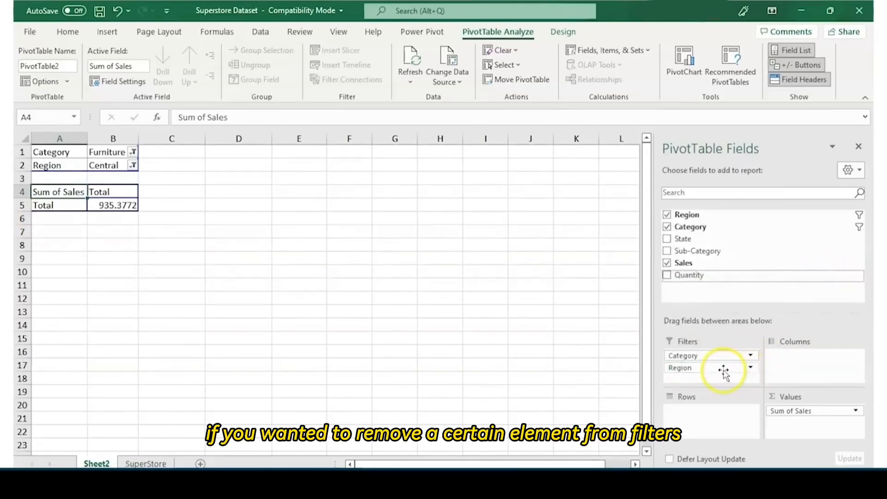
{"action": "left_click_drag", "start_coordinate": [723, 369], "coordinate": [718, 327]}
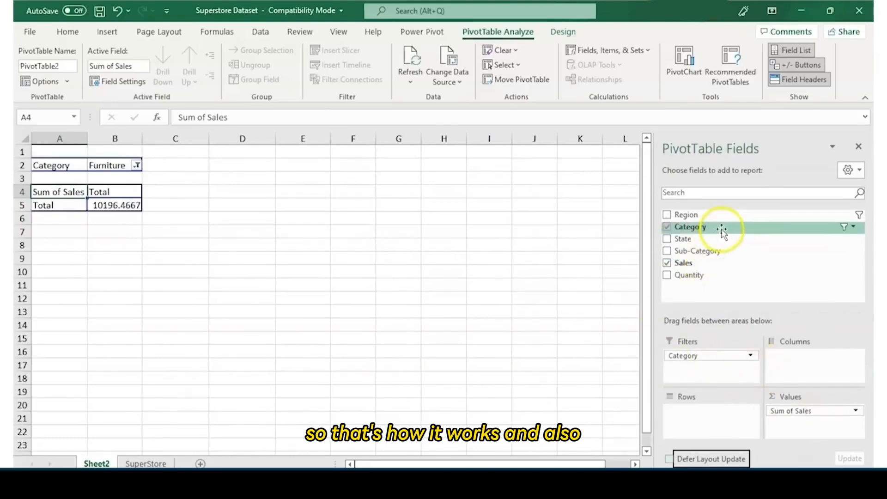
Place Region back in the rows, and put Category above Sub-Category in the columns
{"action": "left_click_drag", "start_coordinate": [719, 217], "coordinate": [663, 422]}
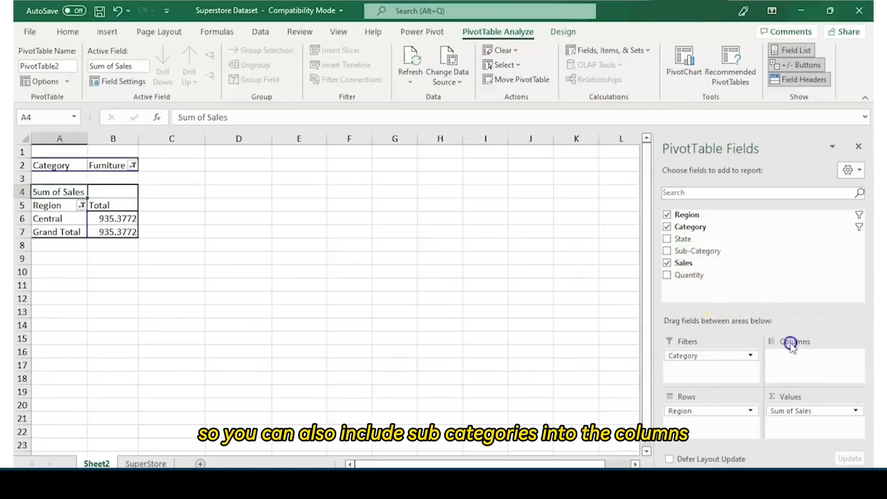
{"action": "left_click_drag", "start_coordinate": [707, 251], "coordinate": [797, 372]}
{"action": "left_click_drag", "start_coordinate": [692, 356], "coordinate": [795, 376]}
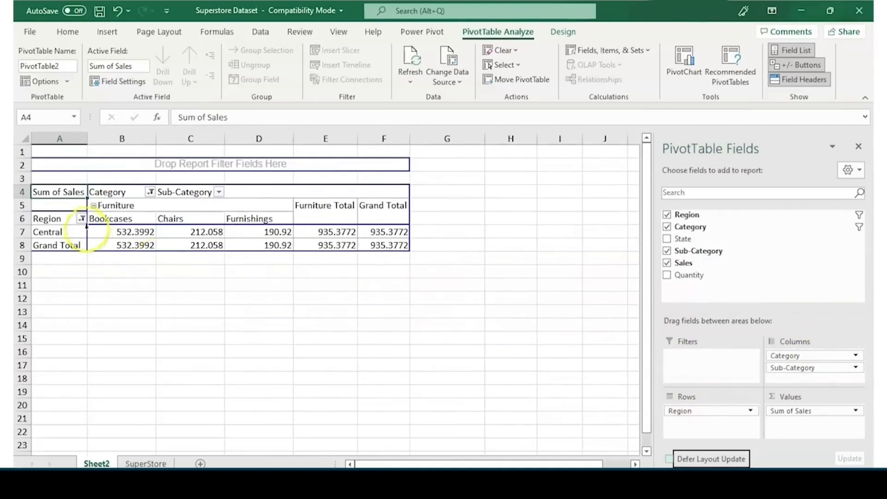
Include all items again in both the Region and the Category filters of the PivotTable
{"action": "left_click", "coordinate": [82, 219]}
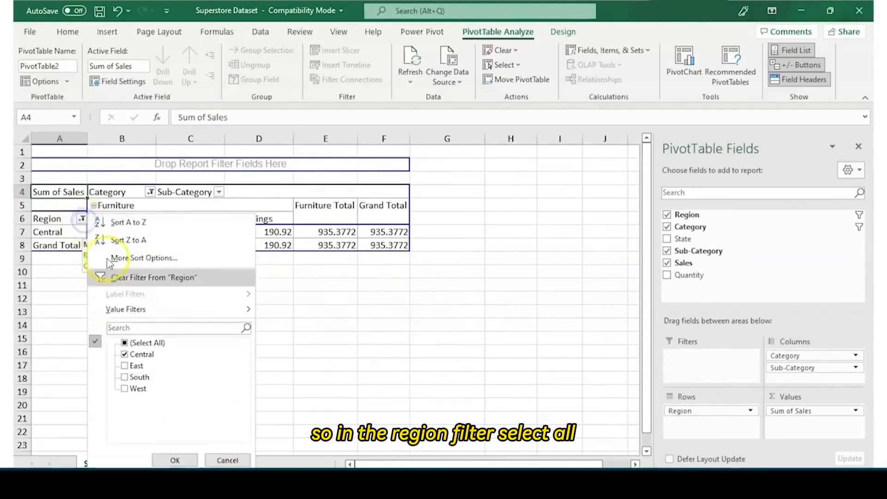
{"action": "left_click", "coordinate": [125, 344]}
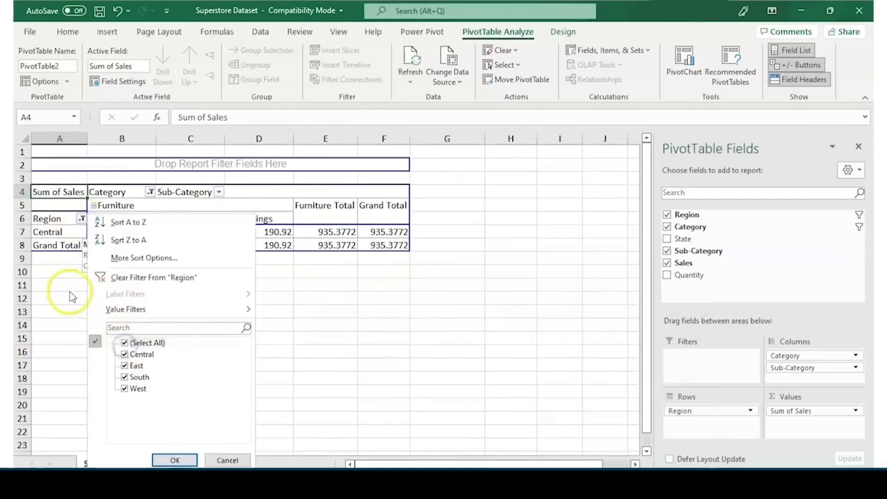
{"action": "left_click", "coordinate": [175, 460]}
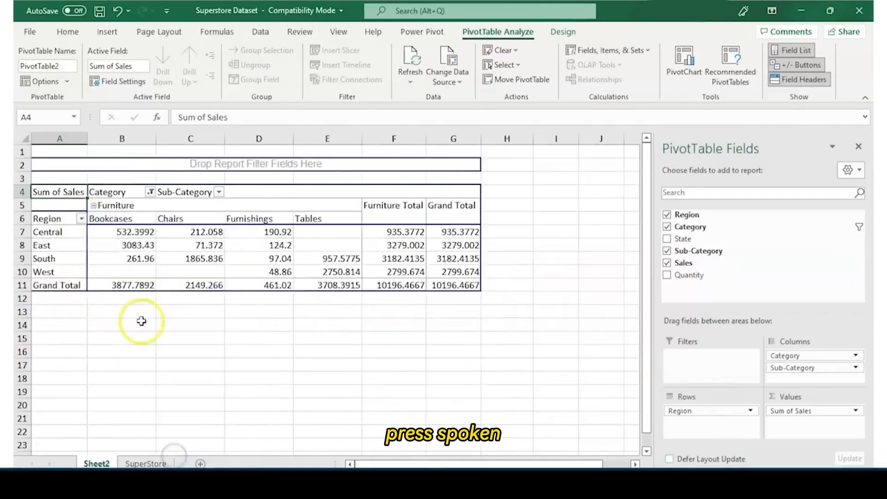
{"action": "left_click", "coordinate": [150, 192]}
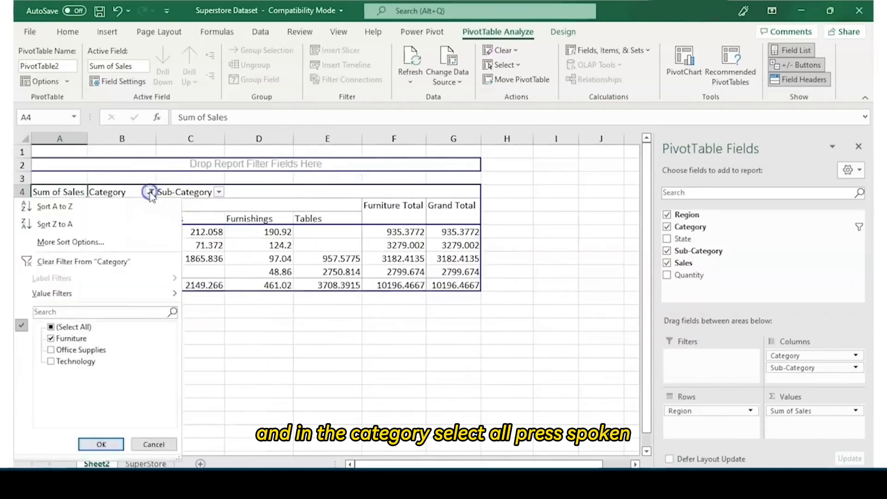
{"action": "left_click", "coordinate": [52, 327]}
{"action": "left_click", "coordinate": [100, 444]}
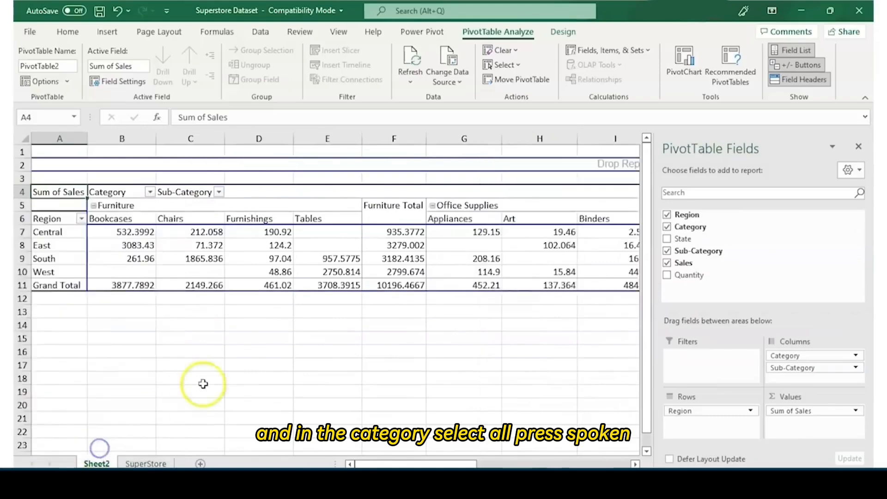
Review the sales across all category columns and add the sum of Quantity to the PivotTable's values
{"action": "scroll", "coordinate": [362, 268], "scroll_direction": "right", "scroll_amount": 3}
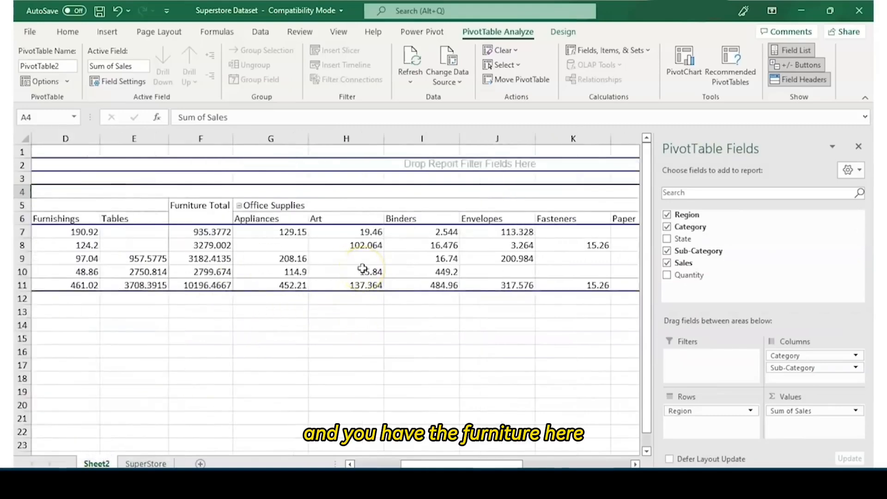
{"action": "scroll", "coordinate": [362, 268], "scroll_direction": "right", "scroll_amount": 6}
{"action": "scroll", "coordinate": [362, 269], "scroll_direction": "right", "scroll_amount": 6}
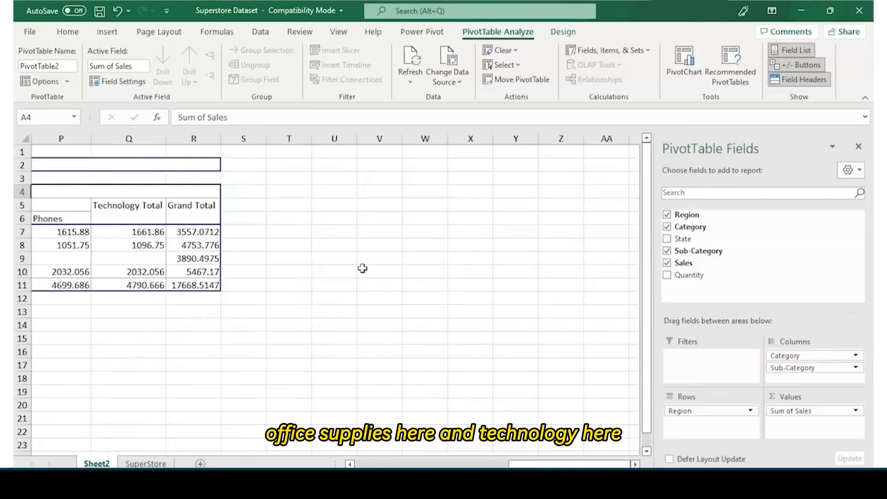
{"action": "scroll", "coordinate": [362, 268], "scroll_direction": "left", "scroll_amount": 15}
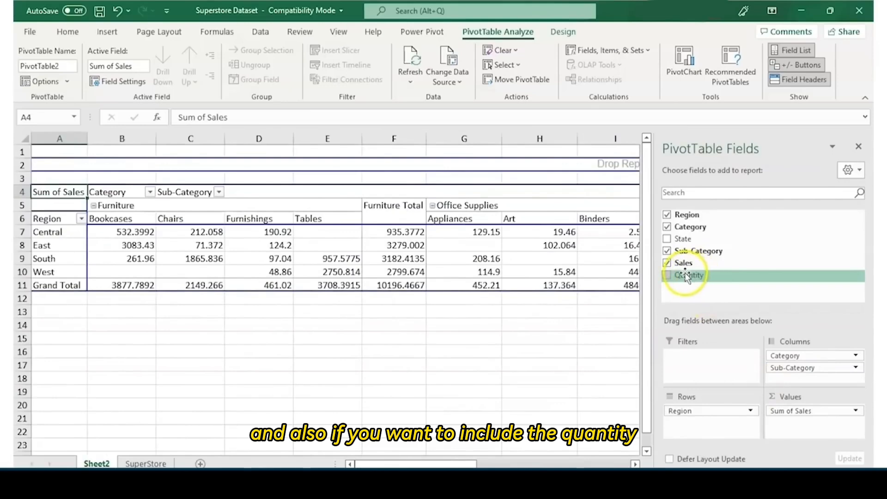
{"action": "left_click_drag", "start_coordinate": [687, 275], "coordinate": [809, 426]}
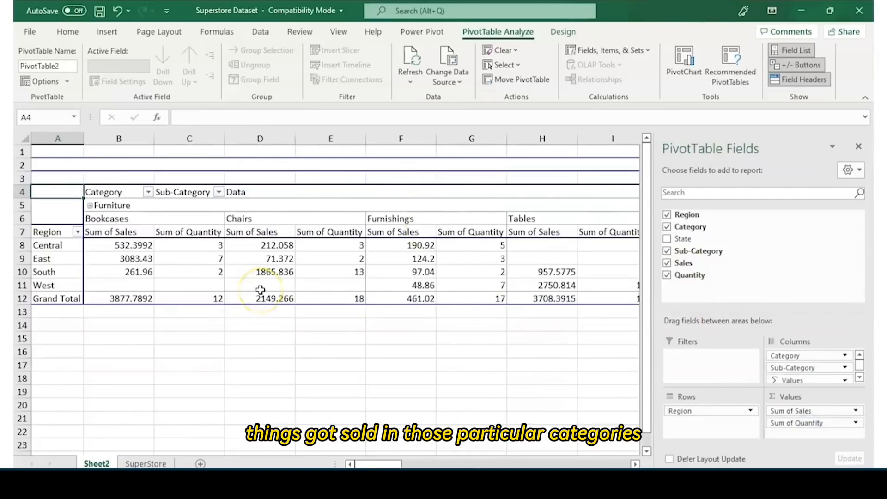
{"action": "mouse_move", "coordinate": [261, 290]}
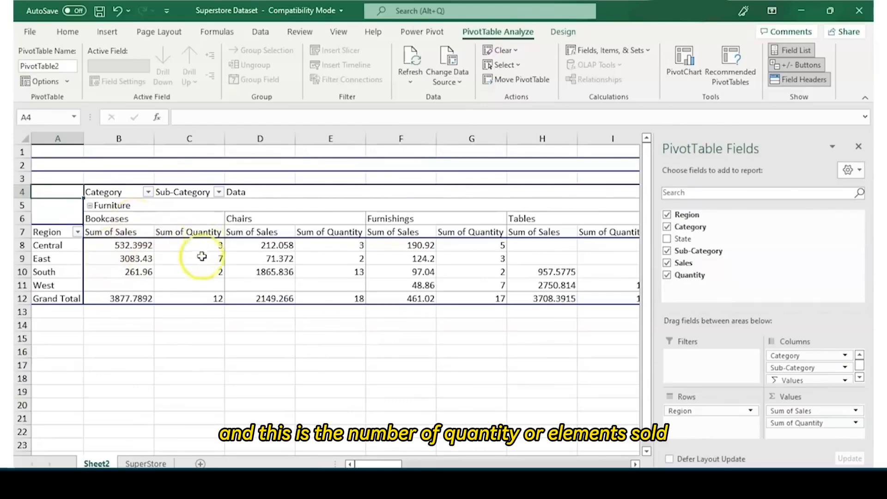
{"action": "mouse_move", "coordinate": [201, 270]}
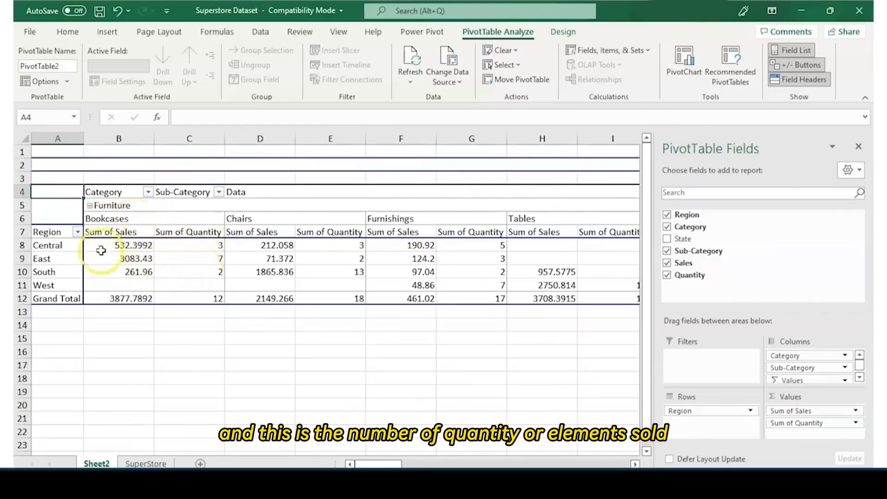